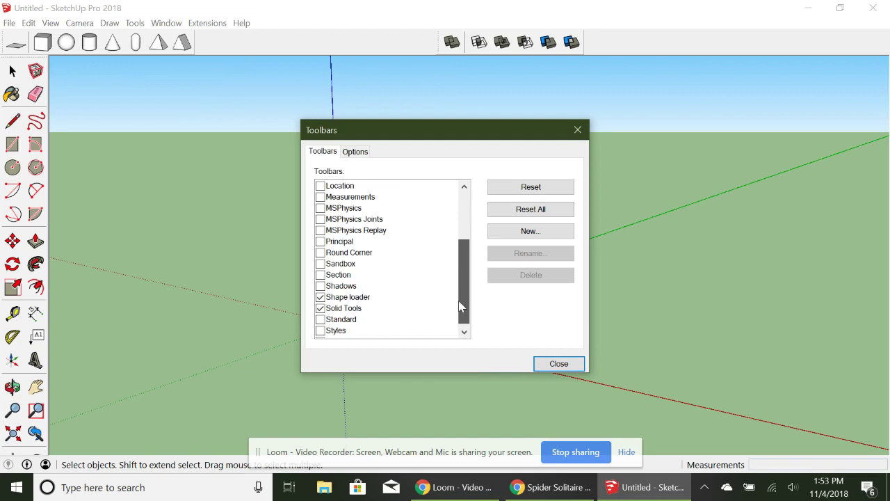
Turn on the Round Corner toolbar and close the toolbar settings
{"action": "left_click", "coordinate": [320, 253]}
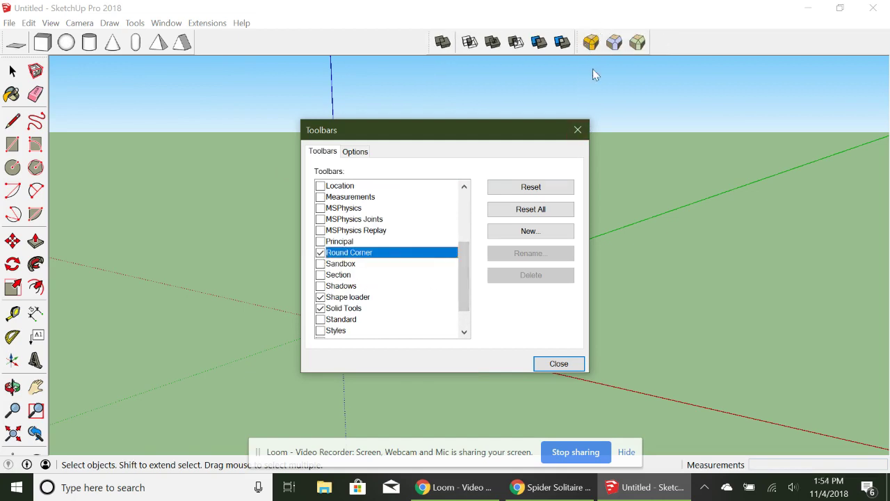
{"action": "left_click", "coordinate": [559, 364]}
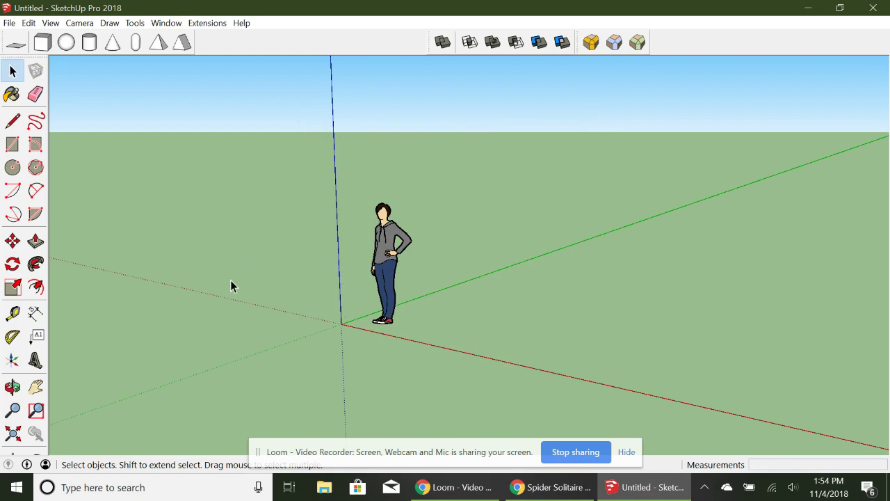
Draw a cylinder about 2' 10 9/16" in diameter on the ground beside the human figure
{"action": "left_click", "coordinate": [89, 46]}
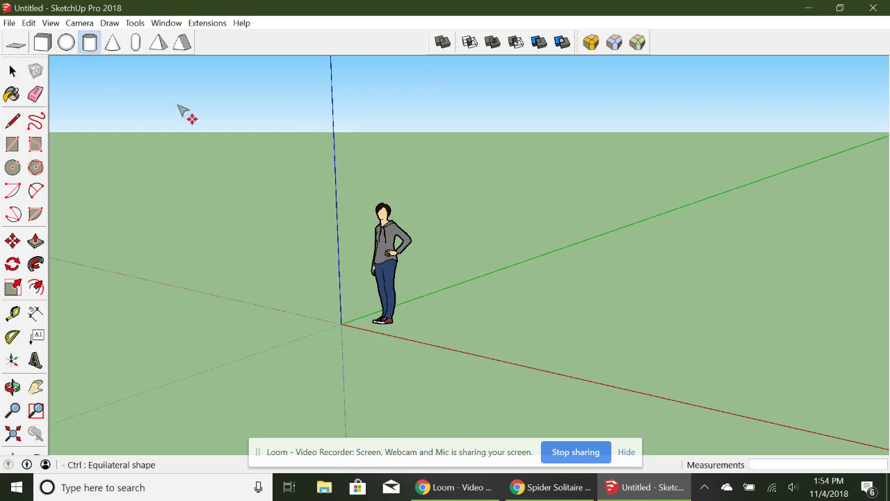
{"action": "left_click", "coordinate": [462, 351]}
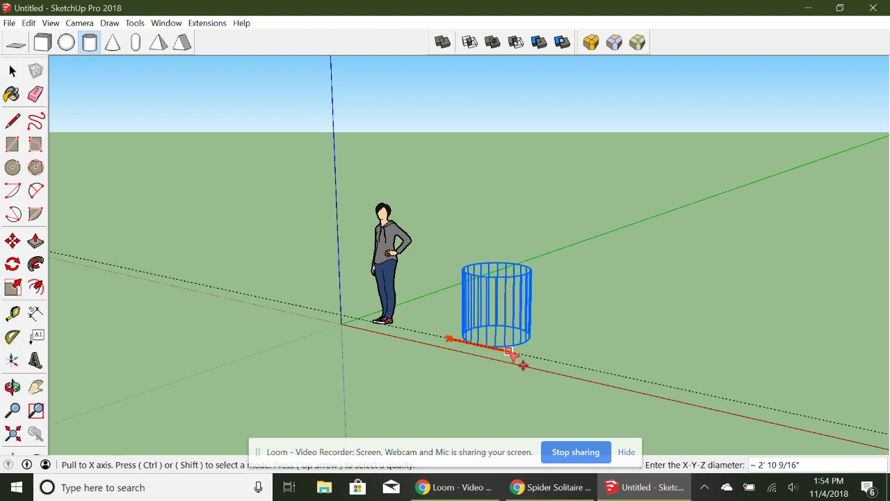
{"action": "left_click", "coordinate": [516, 362]}
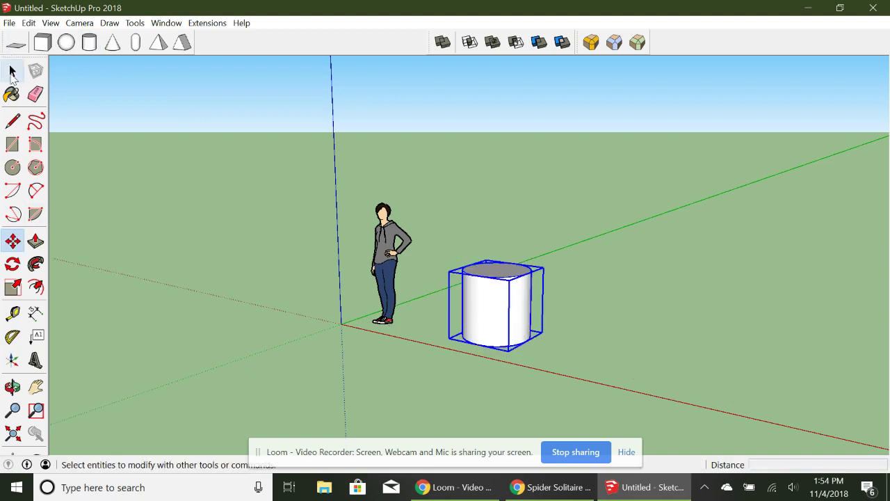
{"action": "left_click", "coordinate": [13, 71]}
Open the cylinder group for editing
{"action": "left_click", "coordinate": [12, 411]}
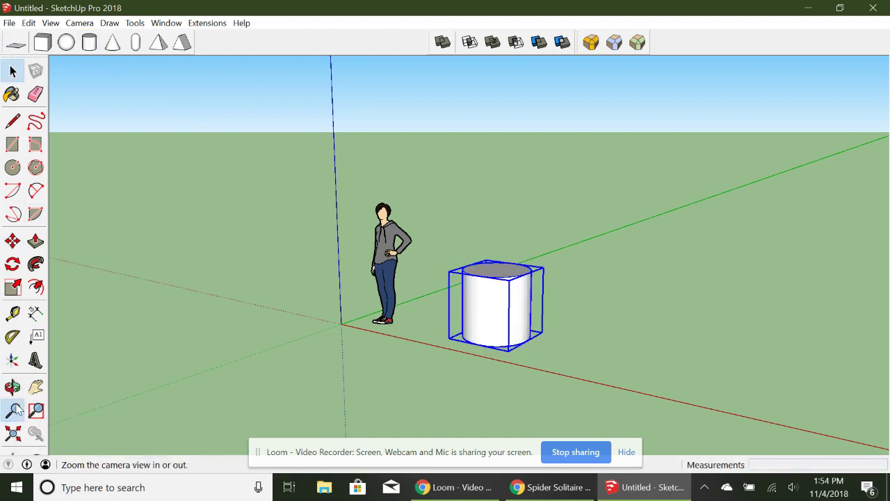
{"action": "left_click_drag", "start_coordinate": [486, 346], "coordinate": [437, 250]}
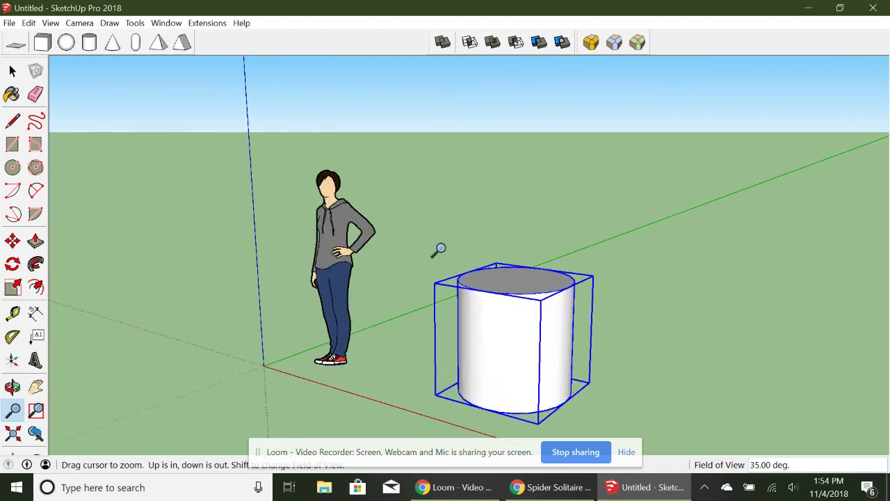
{"action": "left_click", "coordinate": [13, 73]}
{"action": "left_click", "coordinate": [14, 73]}
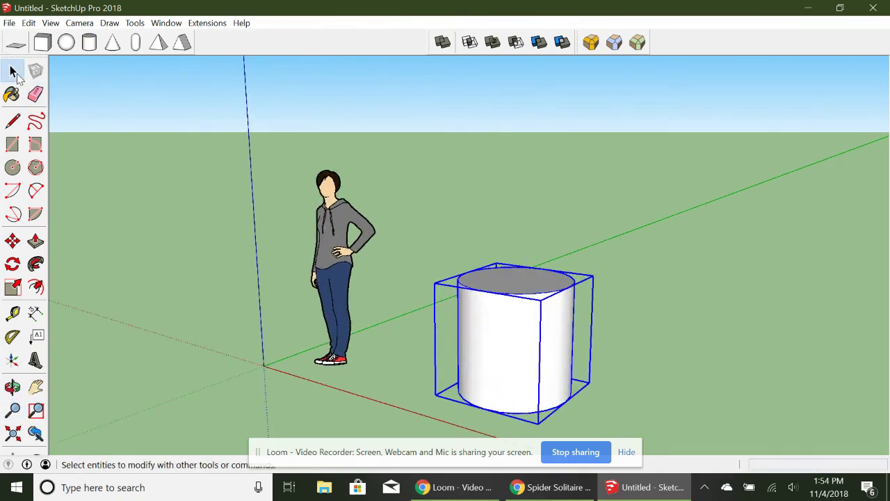
{"action": "double_click", "coordinate": [482, 327]}
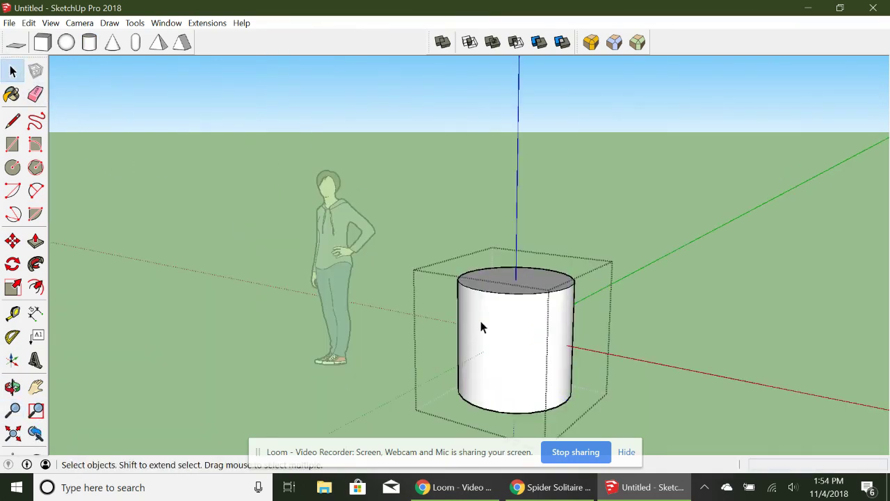
{"action": "left_click", "coordinate": [461, 210]}
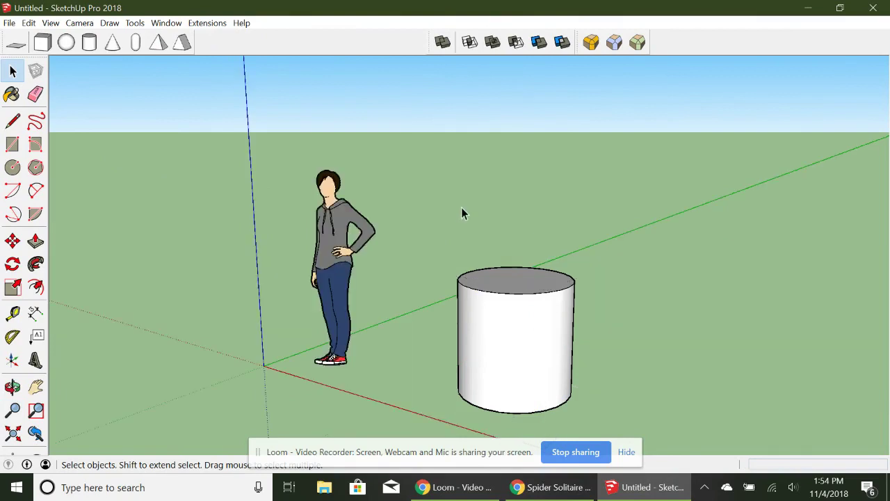
{"action": "double_click", "coordinate": [509, 290]}
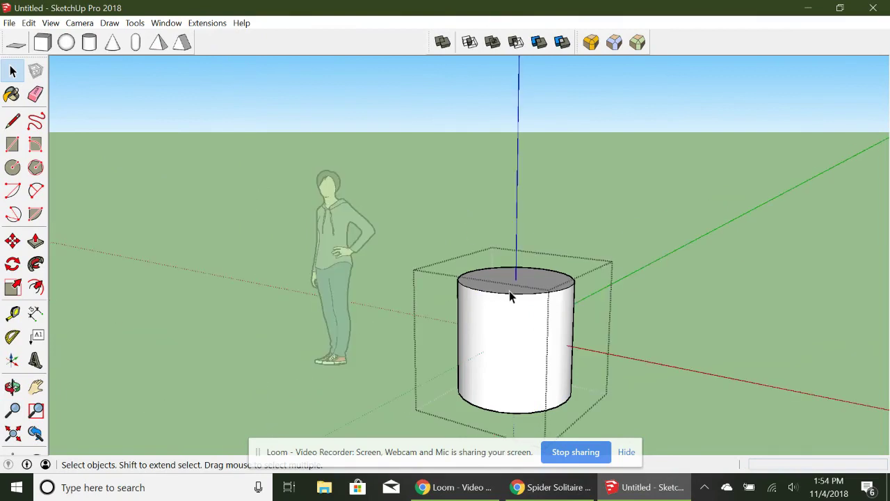
{"action": "left_click", "coordinate": [634, 229]}
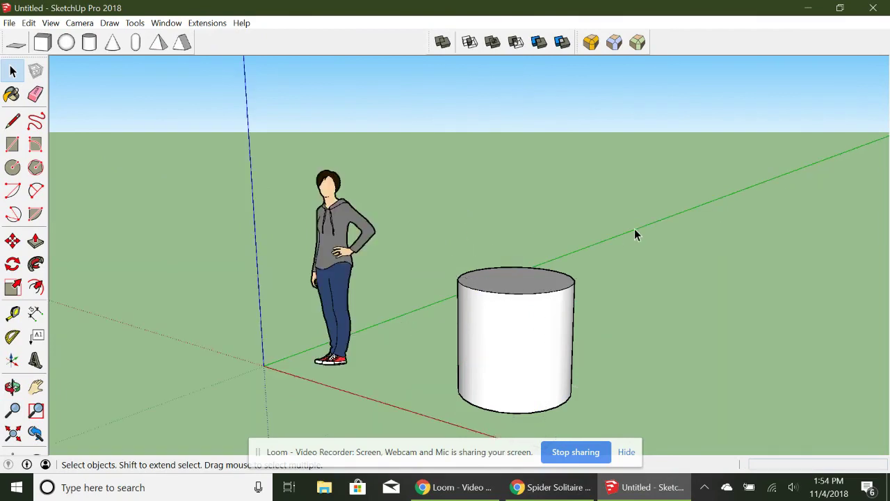
{"action": "double_click", "coordinate": [530, 273]}
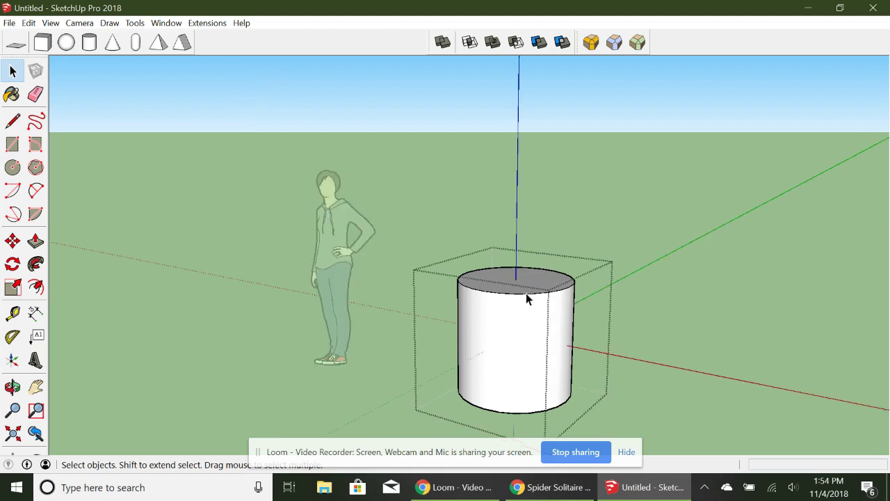
{"action": "left_click", "coordinate": [590, 43]}
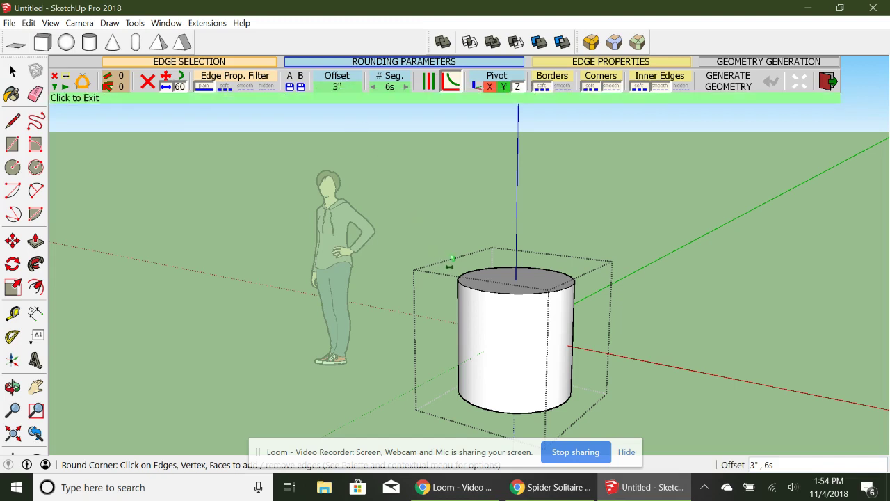
{"action": "left_click", "coordinate": [492, 297]}
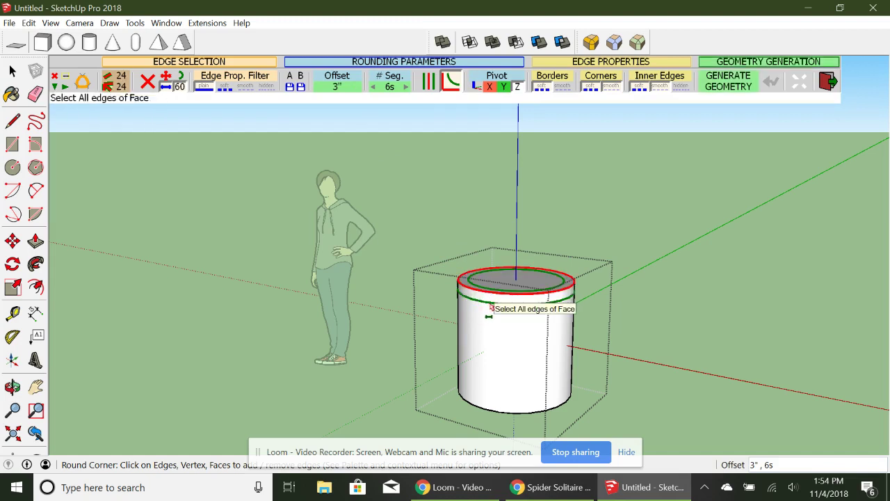
{"action": "left_click", "coordinate": [338, 86]}
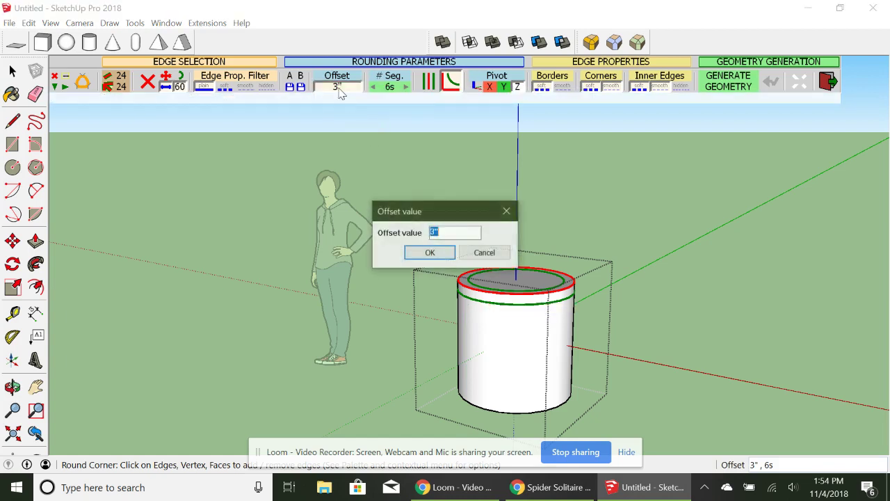
{"action": "type", "text": "6"}
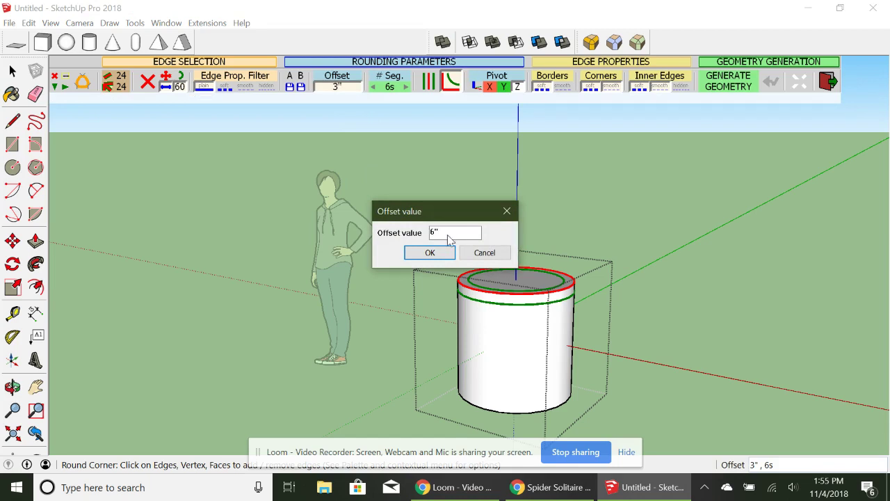
{"action": "key", "text": "Return"}
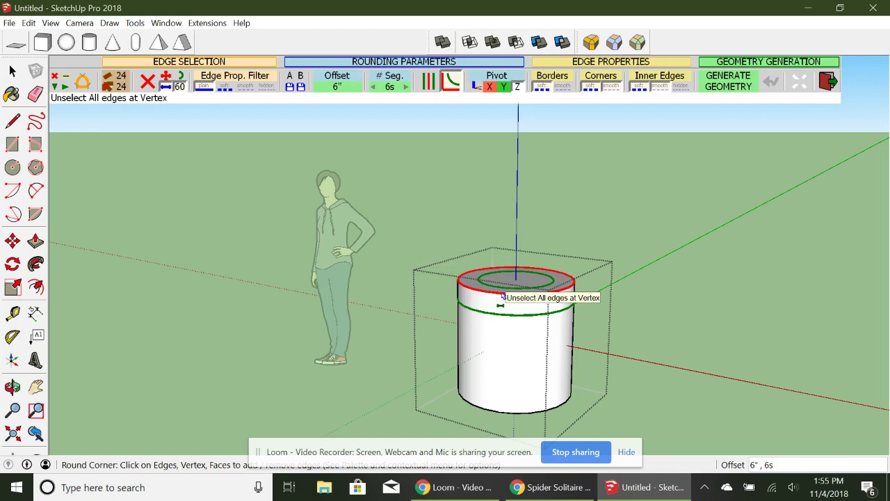
Measure the intended rounding distance down the cylinder's side from its top edge with the Tape Measure
{"action": "left_click", "coordinate": [14, 313]}
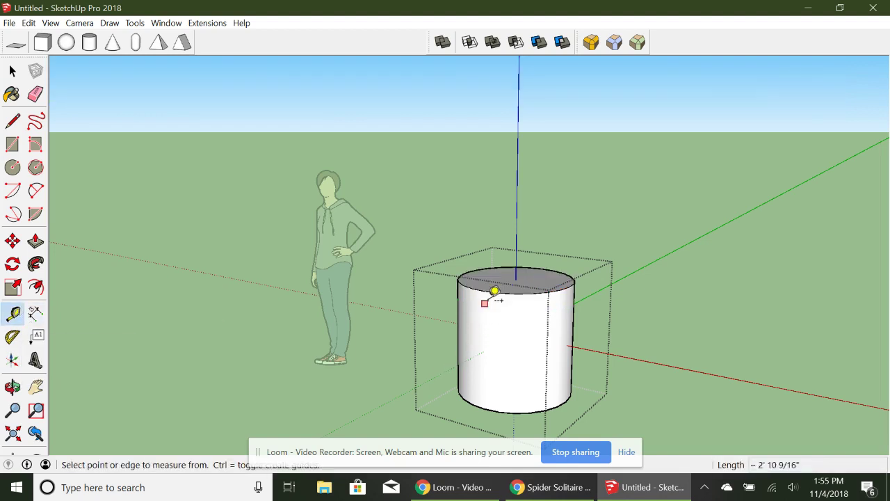
{"action": "left_click", "coordinate": [499, 284]}
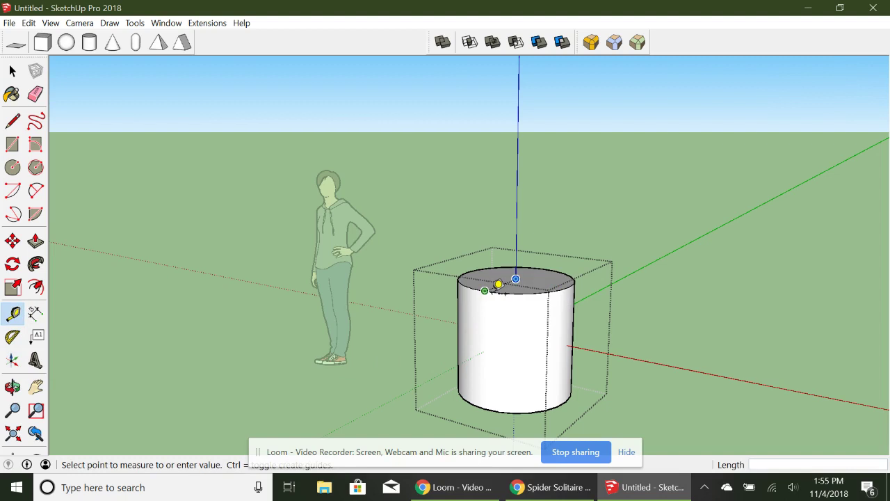
{"action": "left_click", "coordinate": [492, 292]}
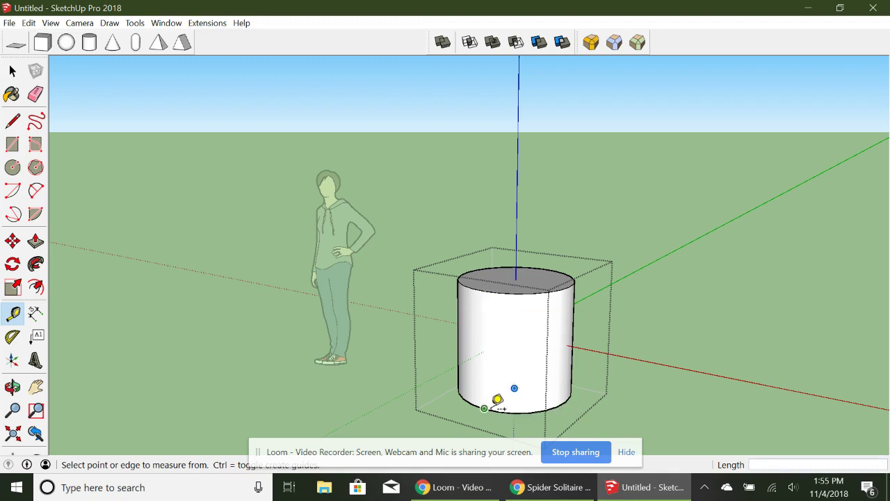
{"action": "left_click", "coordinate": [499, 292]}
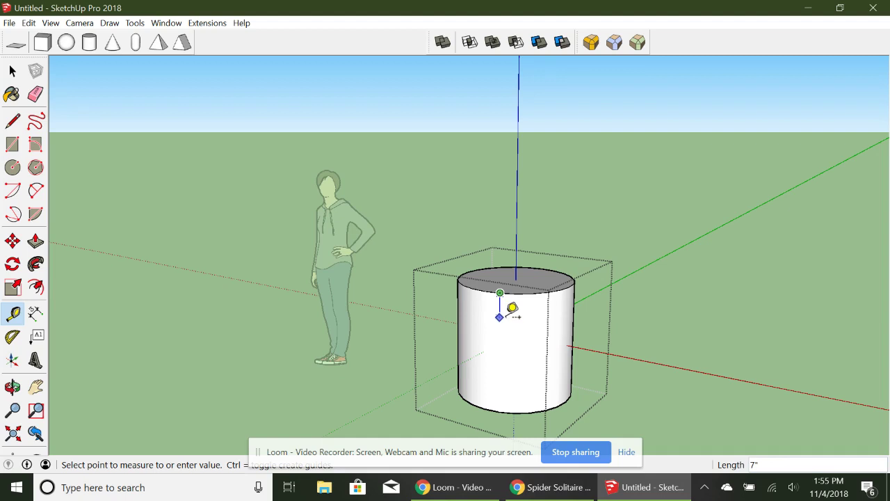
{"action": "key", "text": "Escape"}
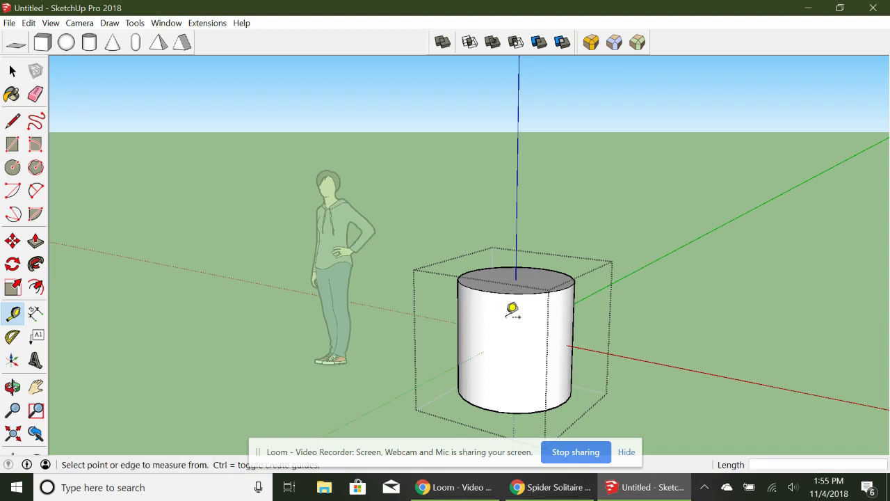
Round the cylinder's top edge using Round Corner with a 7" offset, and leave the group
{"action": "left_click", "coordinate": [592, 43]}
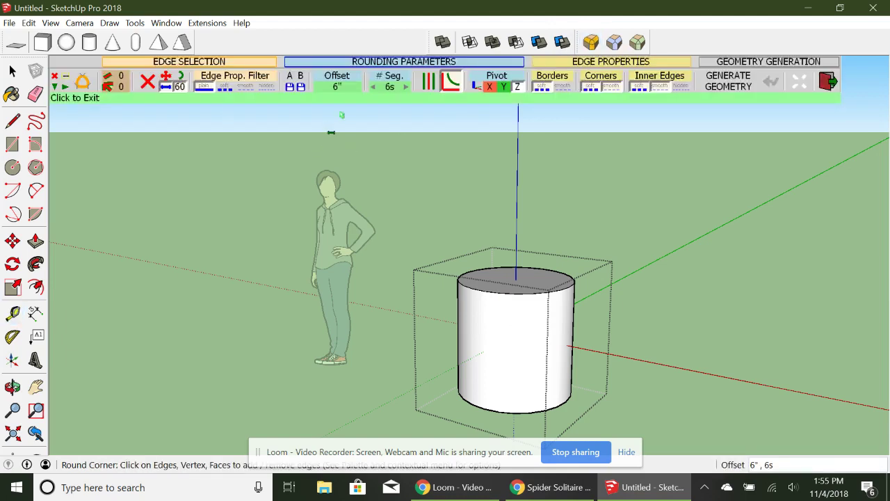
{"action": "left_click", "coordinate": [352, 86]}
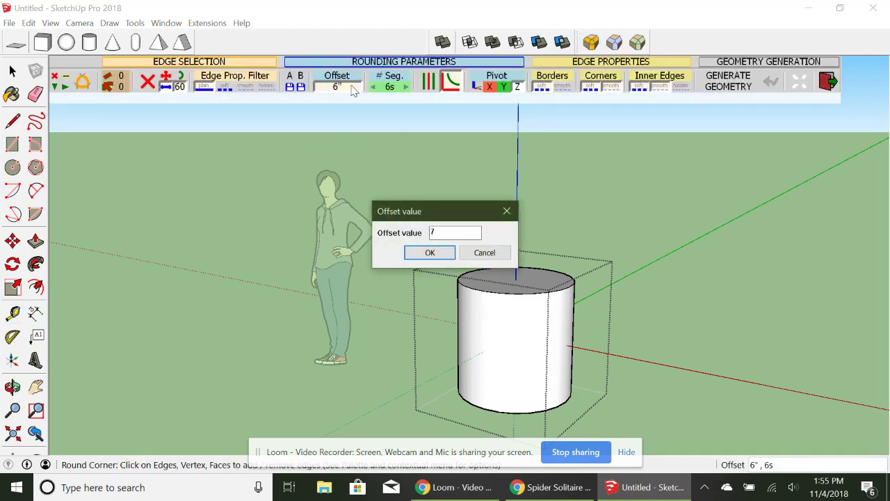
{"action": "left_click", "coordinate": [427, 252]}
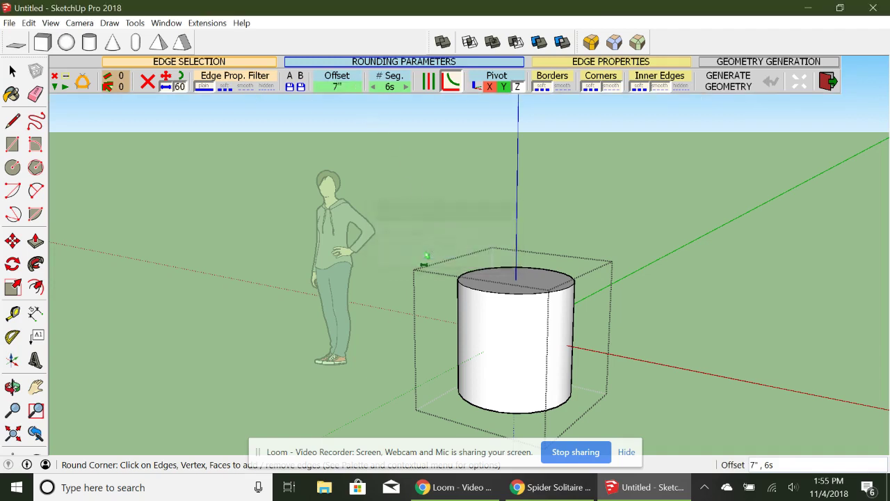
{"action": "left_click", "coordinate": [488, 291]}
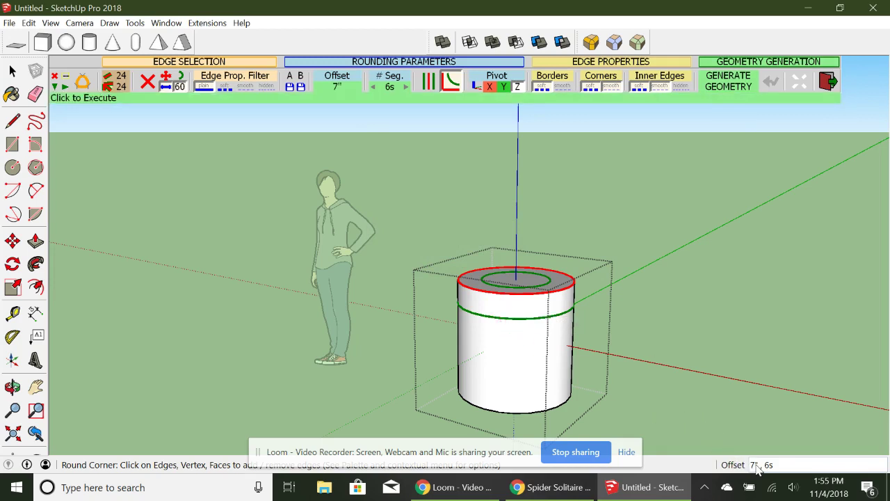
{"action": "left_click", "coordinate": [659, 352]}
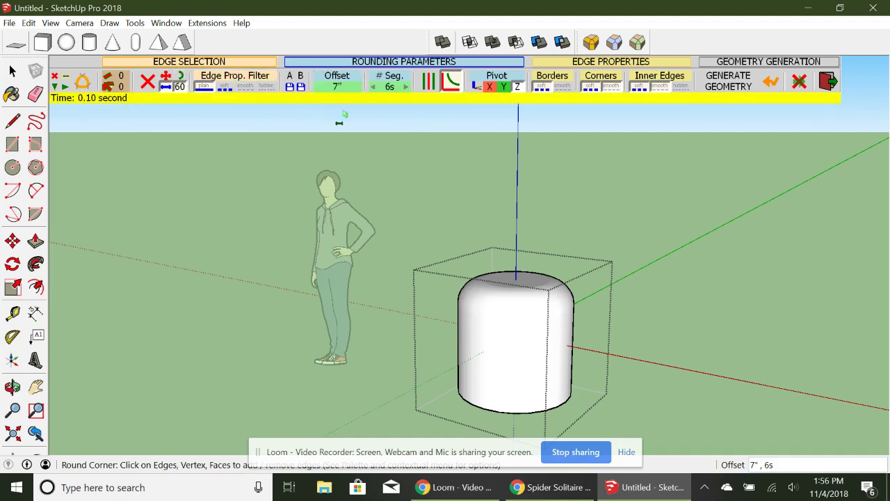
{"action": "left_click", "coordinate": [435, 189]}
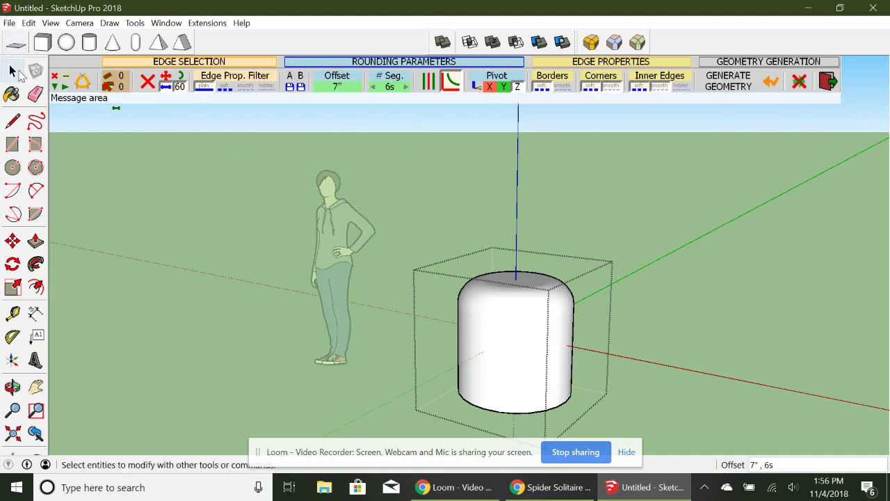
{"action": "left_click", "coordinate": [190, 190]}
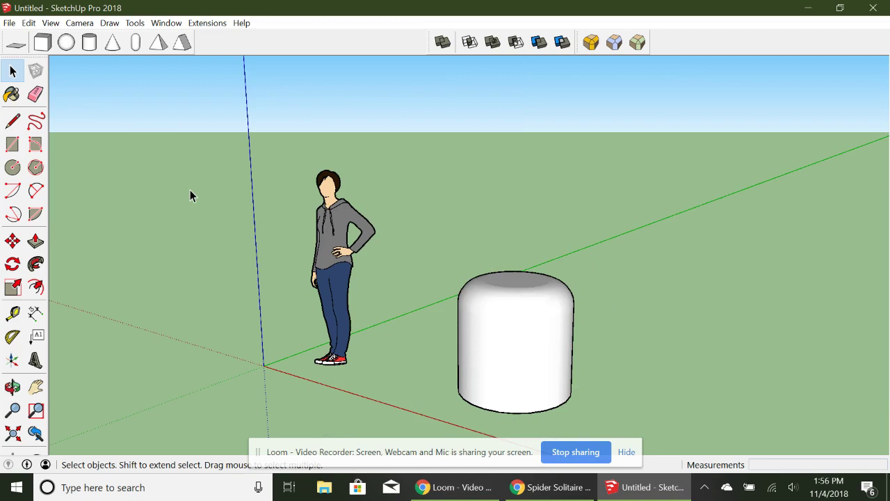
Rotate the rounded cylinder 90° about the red axis so it lies on its side
{"action": "left_click", "coordinate": [520, 347]}
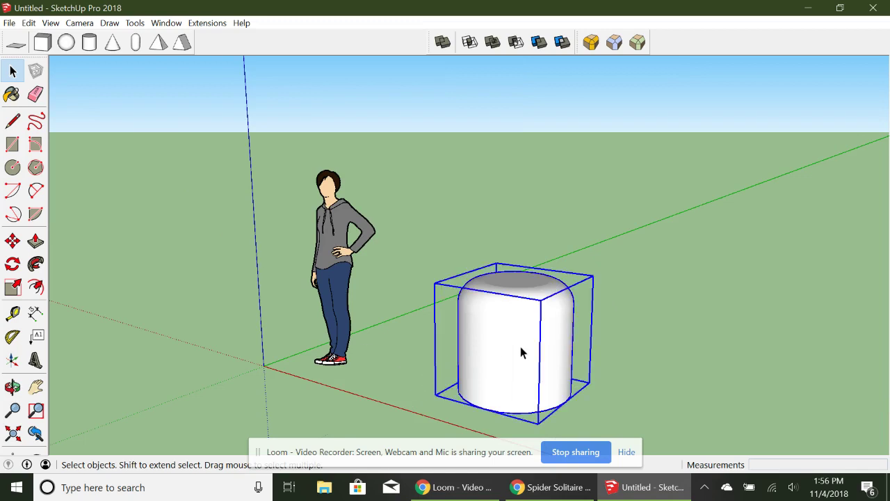
{"action": "left_click", "coordinate": [12, 265]}
{"action": "left_click", "coordinate": [12, 265]}
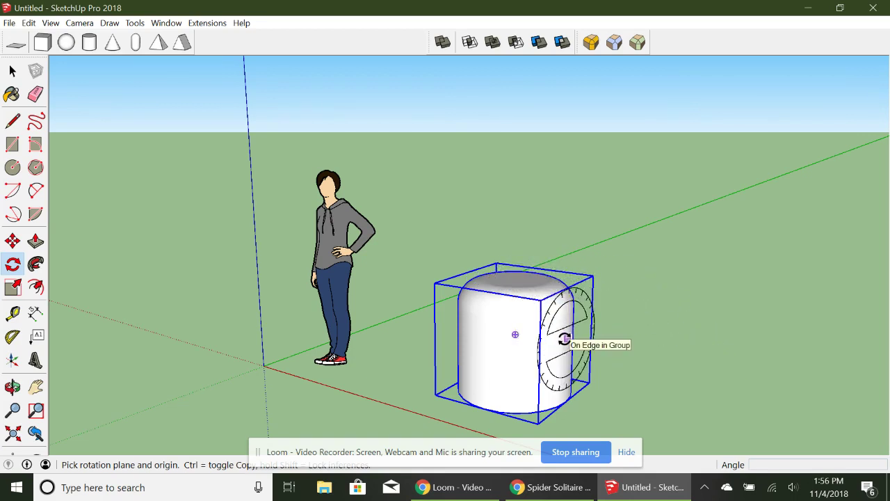
{"action": "key", "text": "Right"}
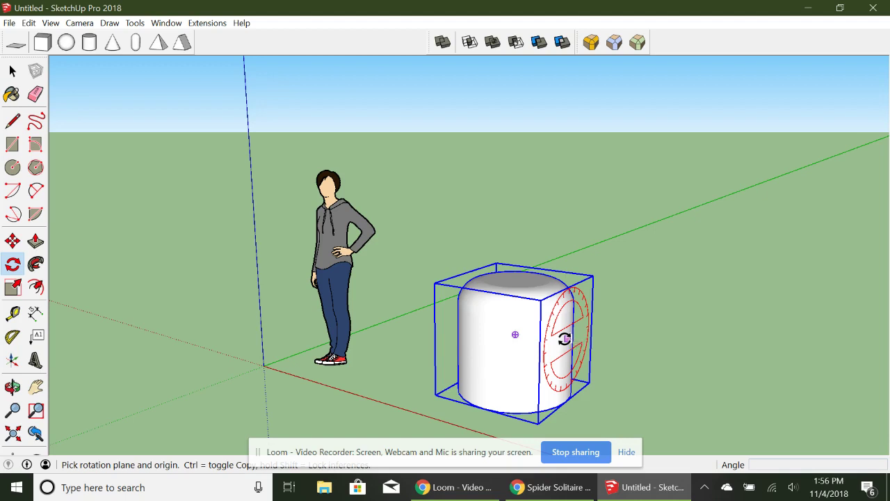
{"action": "left_click", "coordinate": [564, 339]}
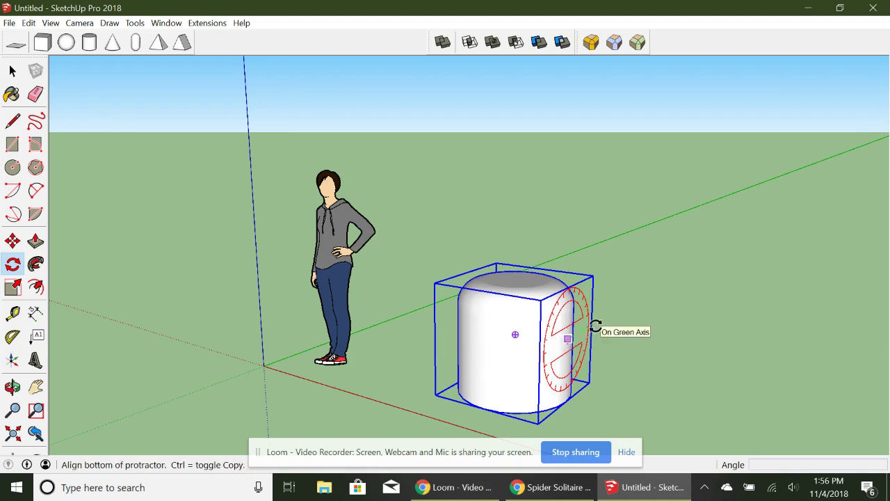
{"action": "left_click", "coordinate": [595, 323]}
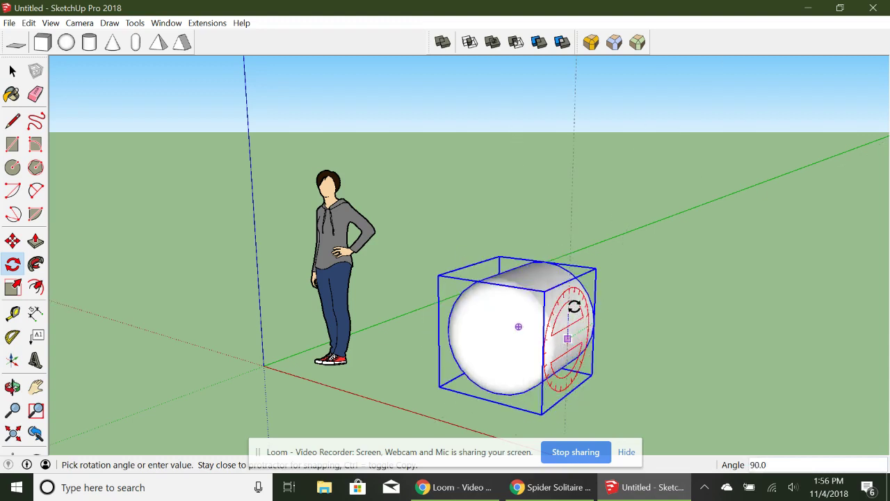
{"action": "left_click", "coordinate": [568, 312]}
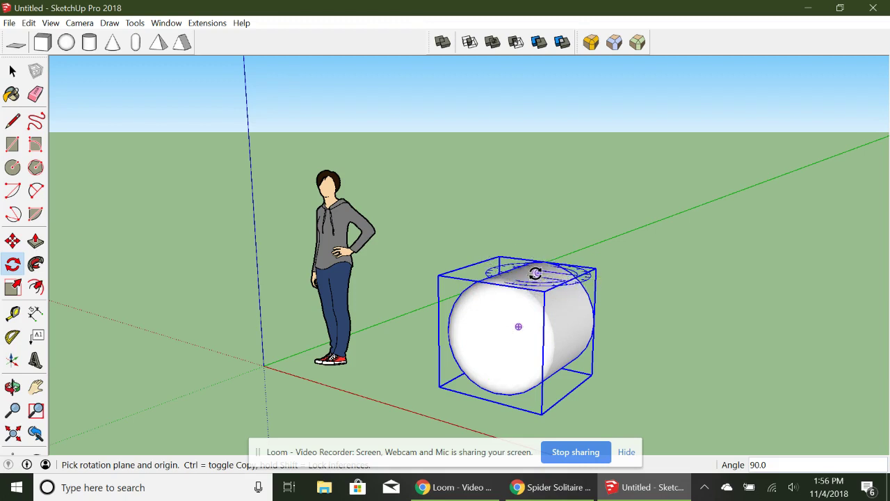
Rotate the lying cylinder about 98.5° around the vertical blue axis so its flat end faces along the red axis, and deselect it
{"action": "left_click", "coordinate": [538, 272]}
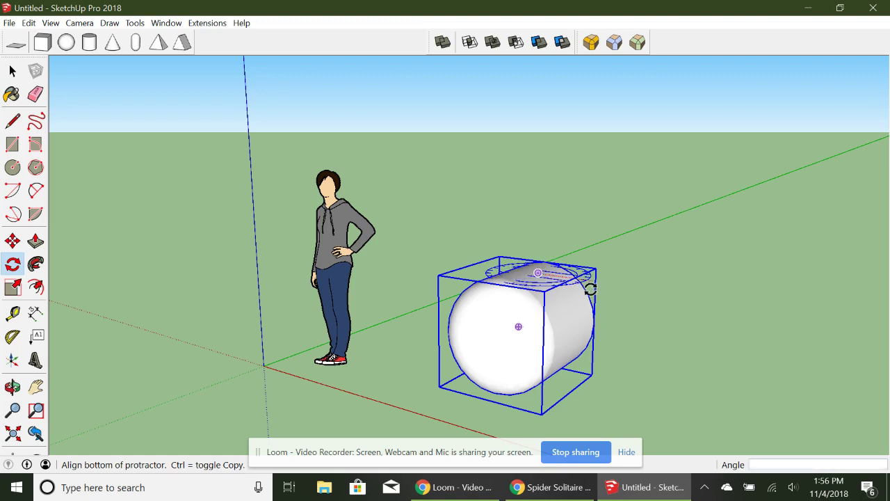
{"action": "left_click", "coordinate": [588, 284]}
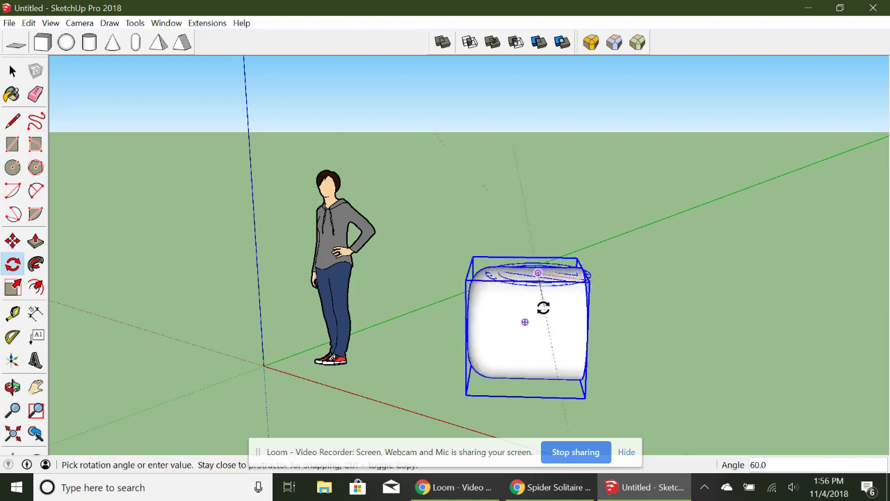
{"action": "left_click", "coordinate": [451, 296]}
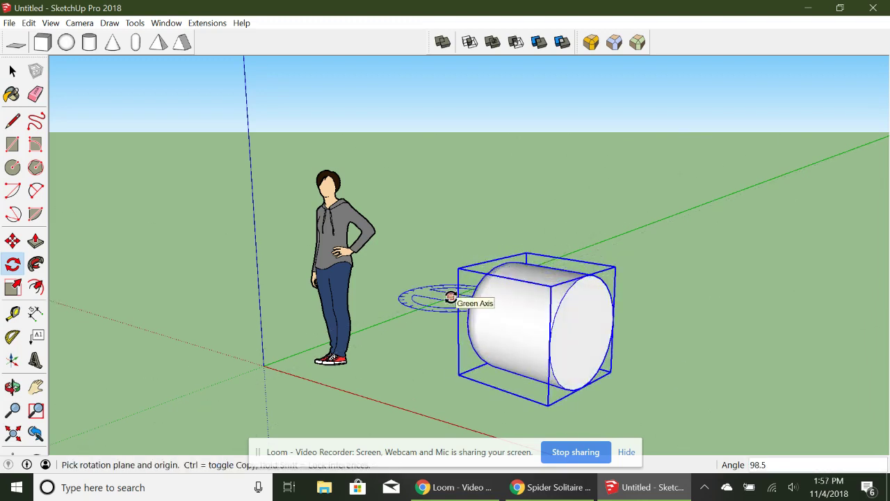
{"action": "left_click", "coordinate": [12, 72]}
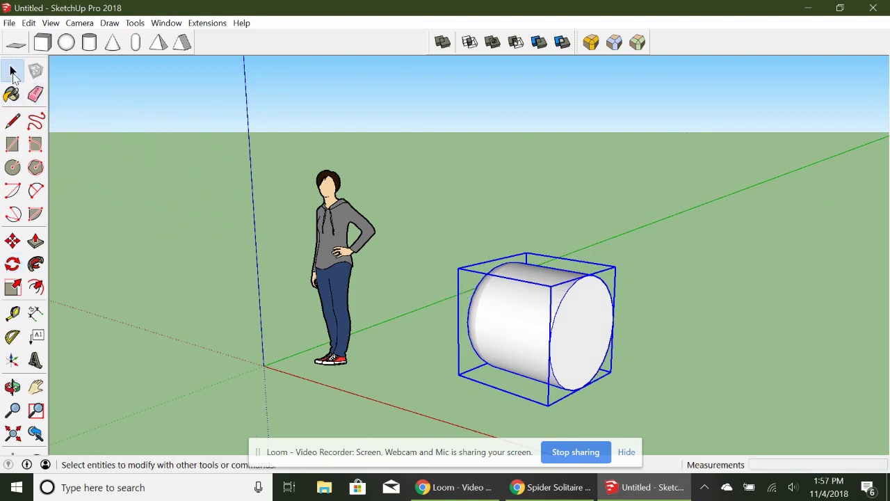
{"action": "left_click", "coordinate": [635, 222]}
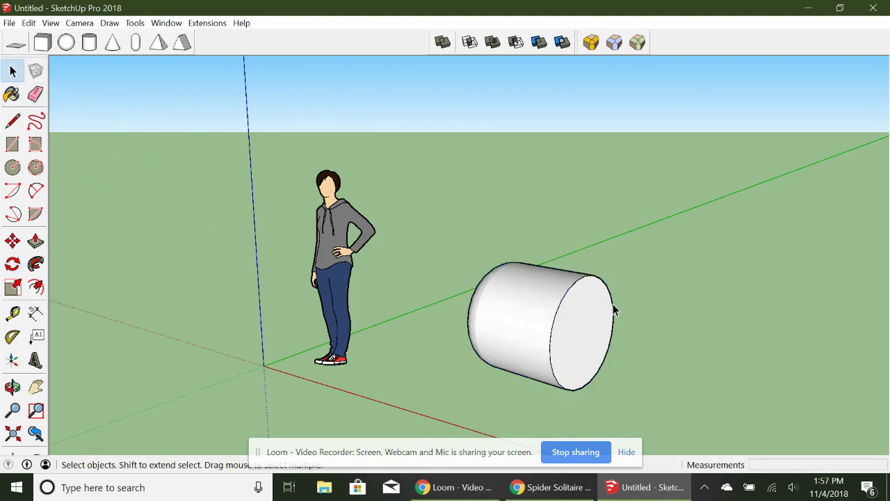
Start the Rotate tool at the cylinder's upper edge and lock its protractor first to the green axis, finally to the red axis
{"action": "left_click", "coordinate": [20, 263]}
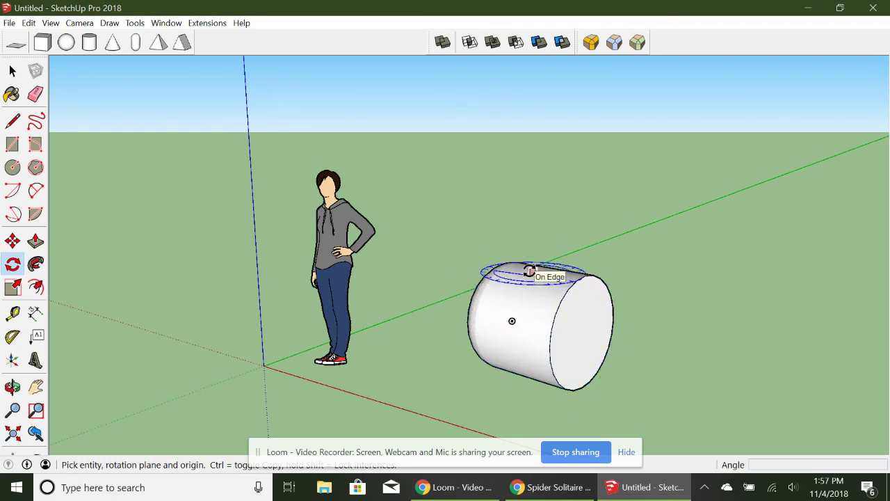
{"action": "key", "text": "Left"}
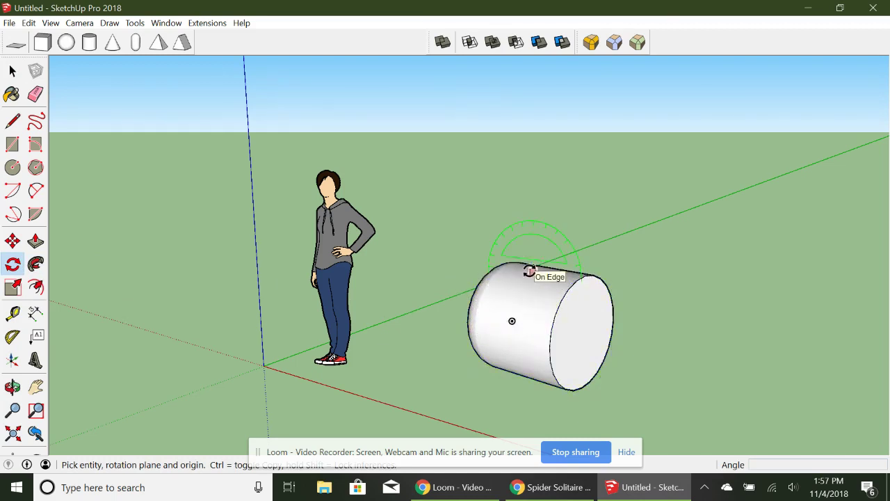
{"action": "key", "text": "Right"}
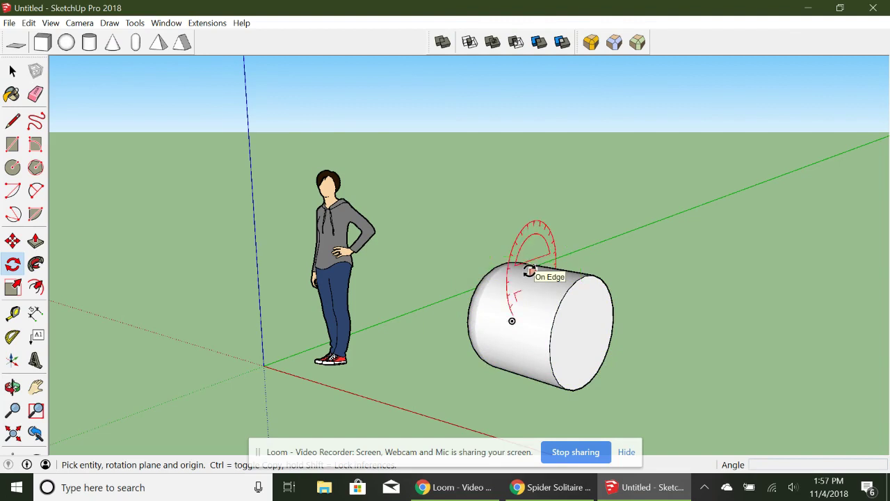